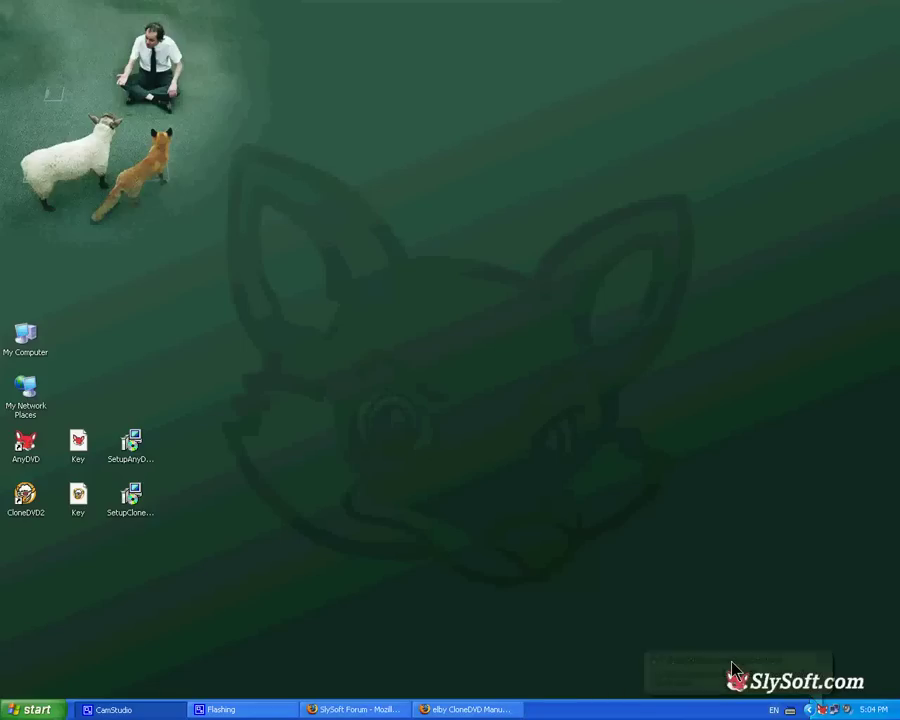
# Step: Review AnyDVD's status summary for the DaVinci_Code disc, then dismiss it with OK
pyautogui.doubleClick(822, 710)
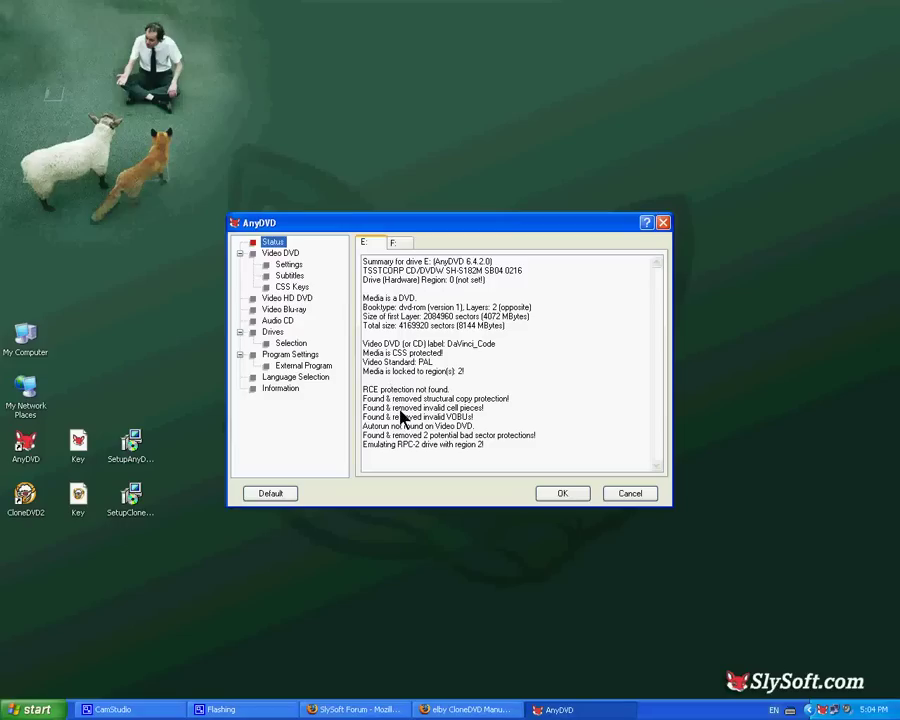
pyautogui.click(560, 499)
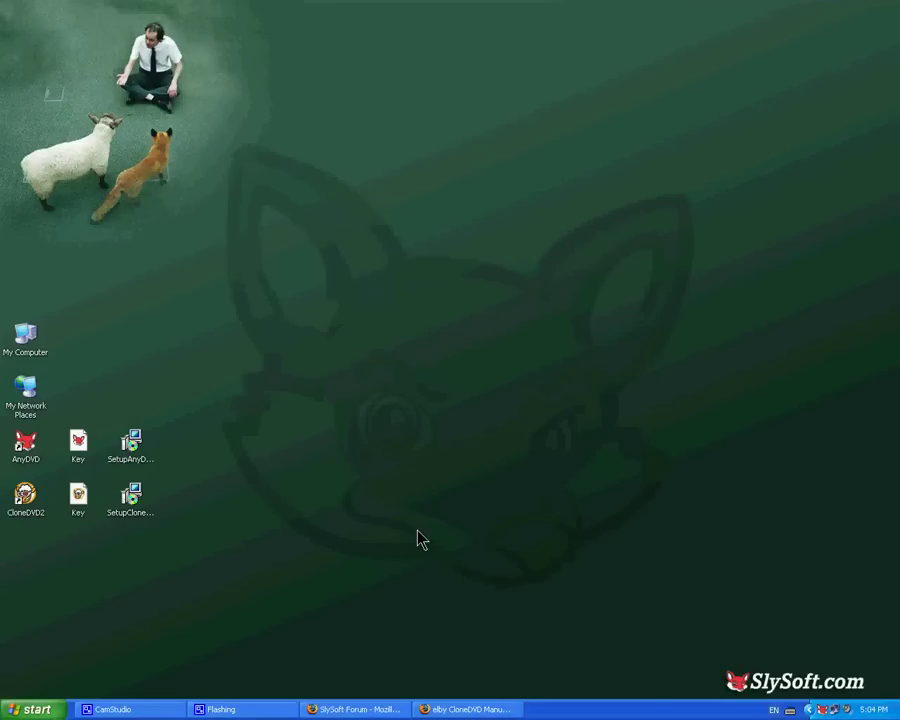
# Step: Launch CloneDVD2 from its desktop shortcut and choose Copy DVD Titles on the welcome screen
pyautogui.click(30, 503)
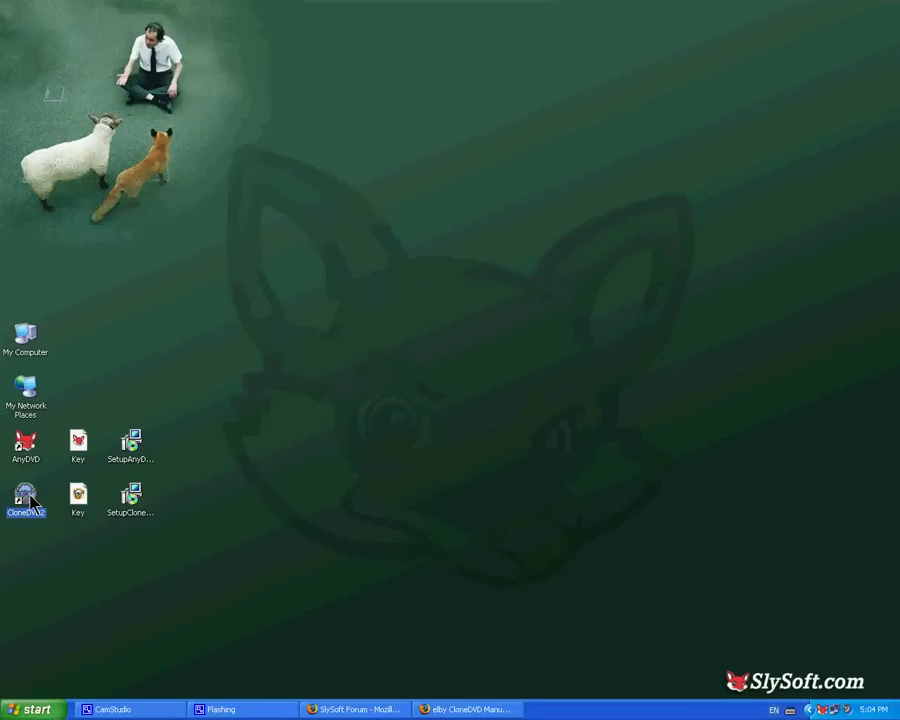
pyautogui.doubleClick(30, 503)
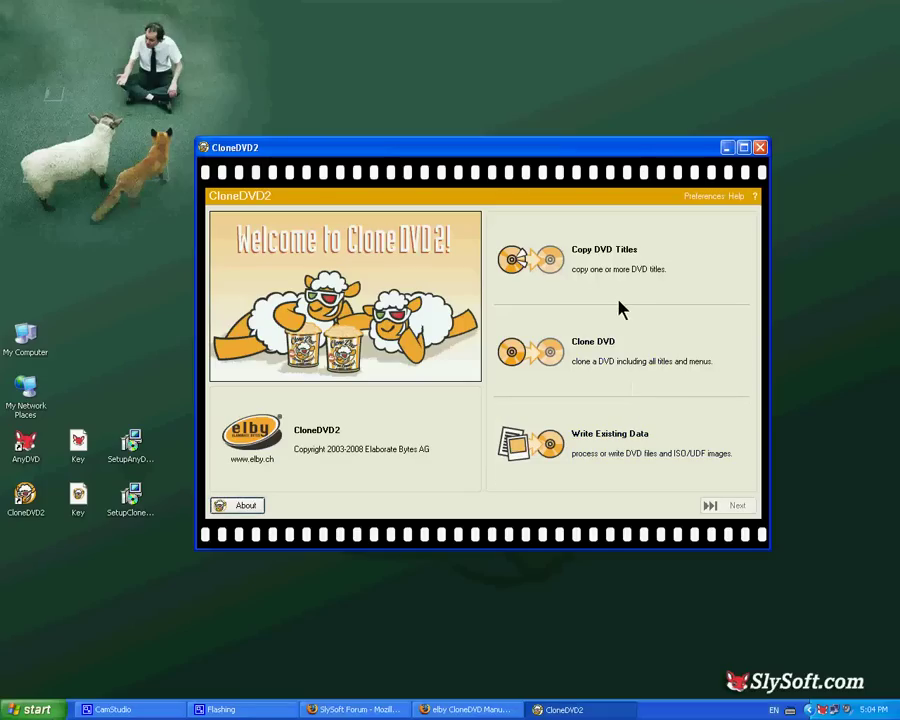
pyautogui.click(603, 262)
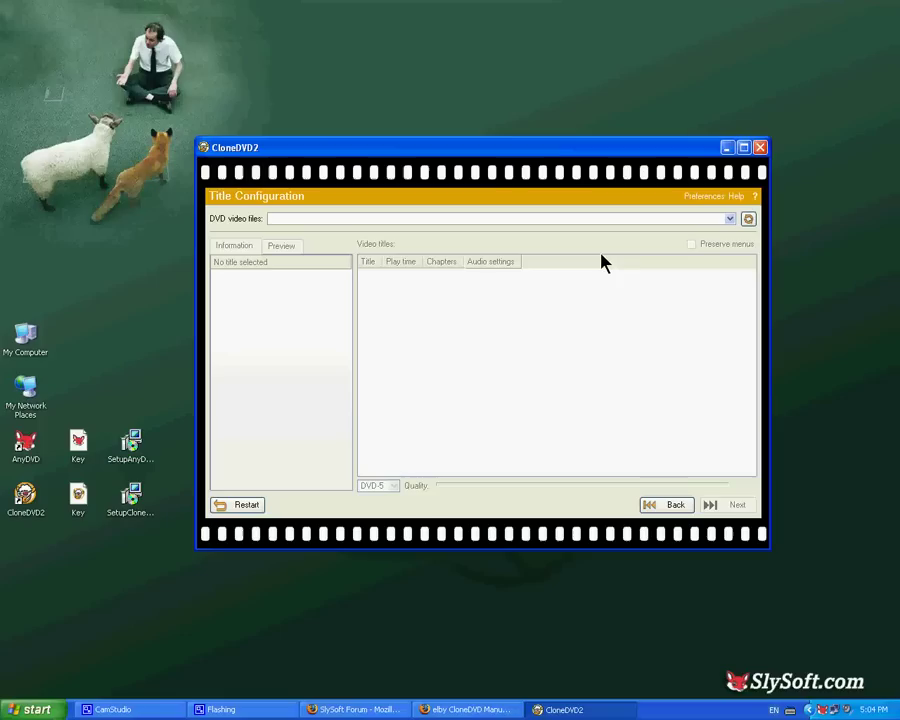
# Step: Choose the DaVinci_Code disc in drive E: as the source, loading E:\VIDEO_TS
pyautogui.click(748, 222)
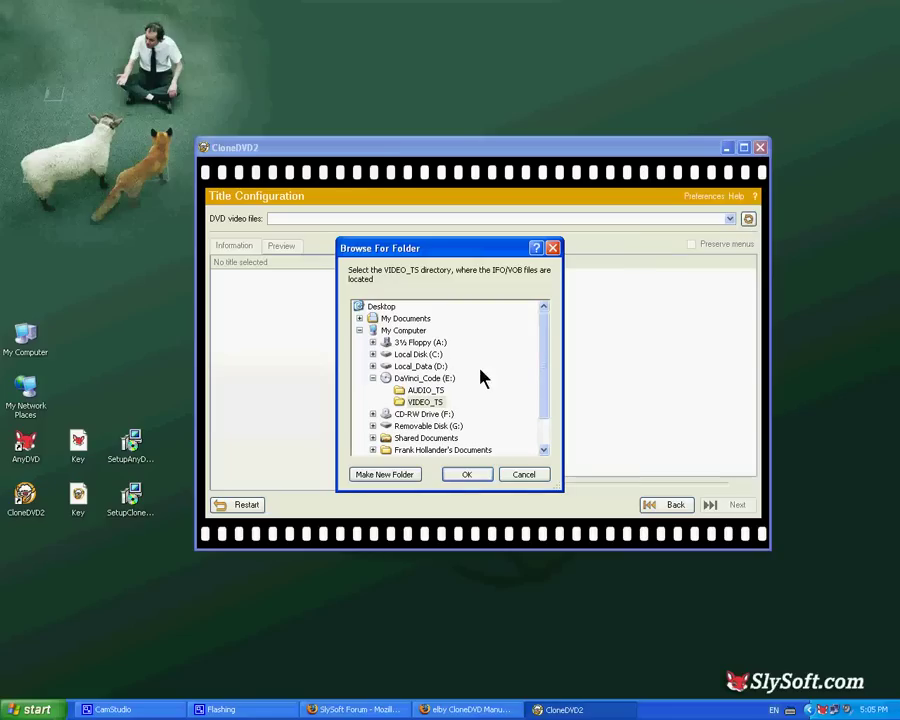
pyautogui.click(424, 378)
pyautogui.click(454, 475)
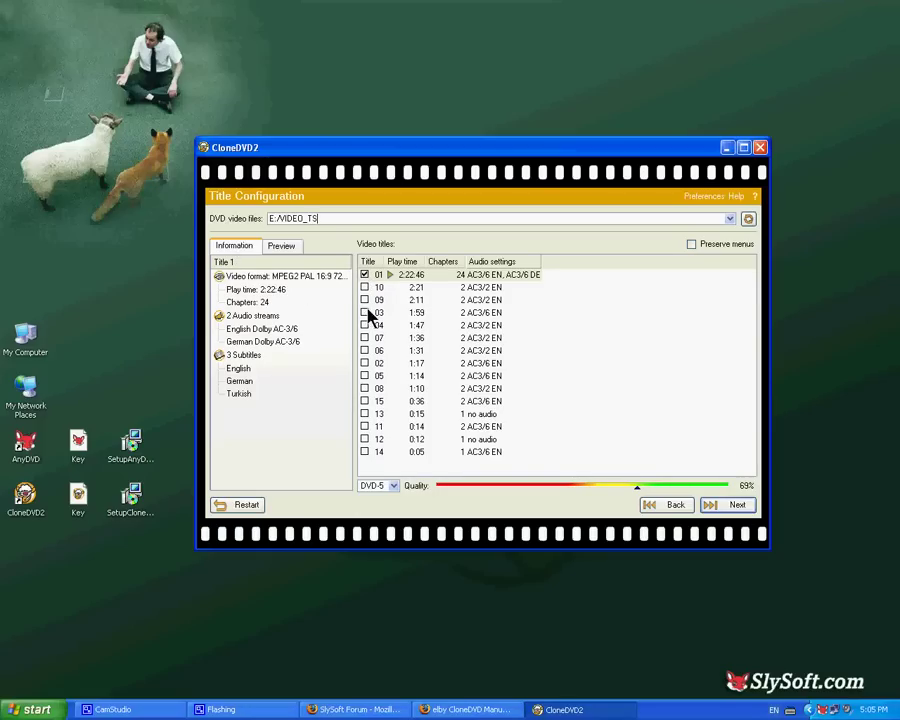
pyautogui.click(281, 248)
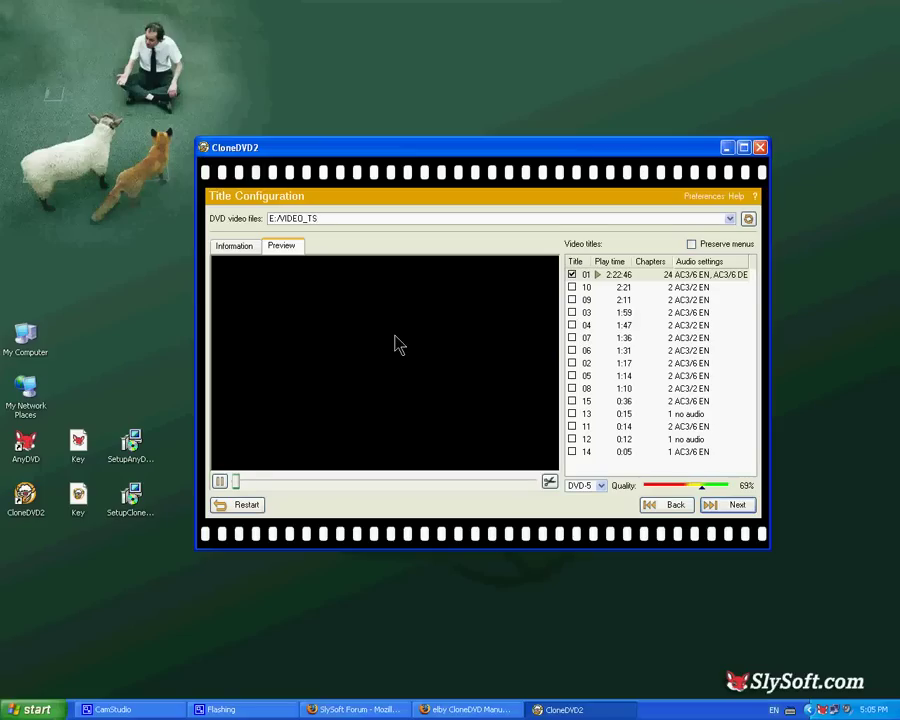
pyautogui.click(236, 247)
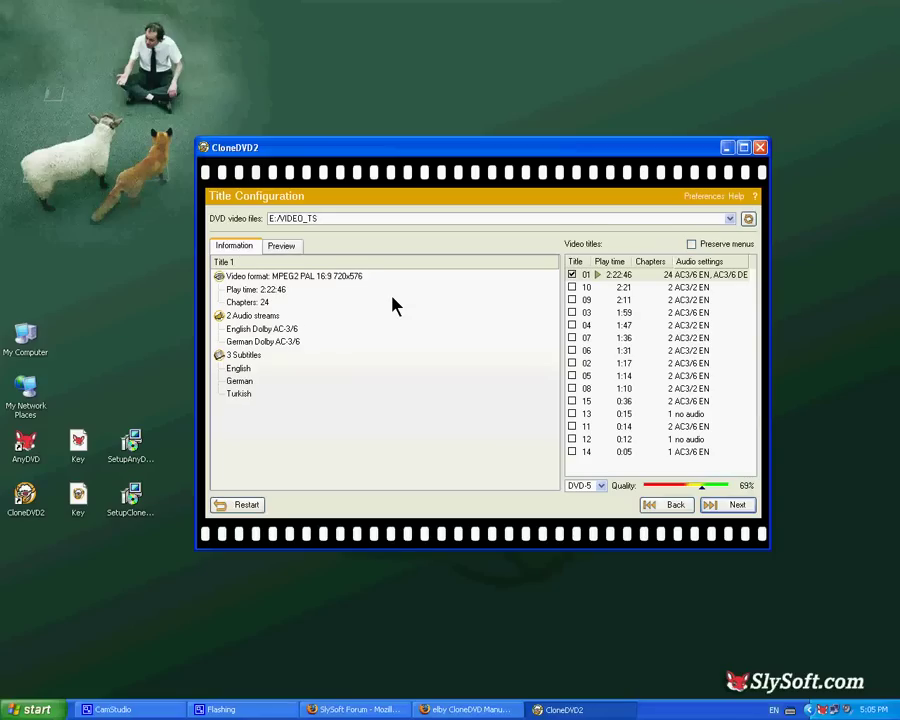
# Step: Enable Preserve menus and review the target size options, with DVD-5 selected
pyautogui.click(690, 245)
pyautogui.click(691, 244)
pyautogui.click(622, 486)
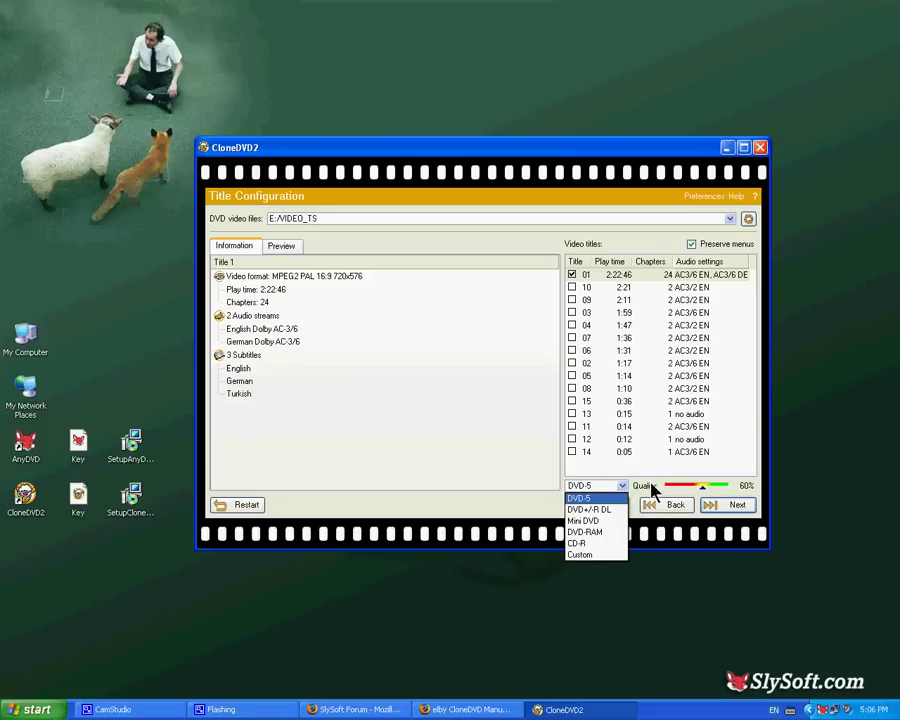
# Step: Keep DVD-5 as the target size and go on to Audio and Subtitle Settings
pyautogui.click(729, 508)
pyautogui.click(728, 507)
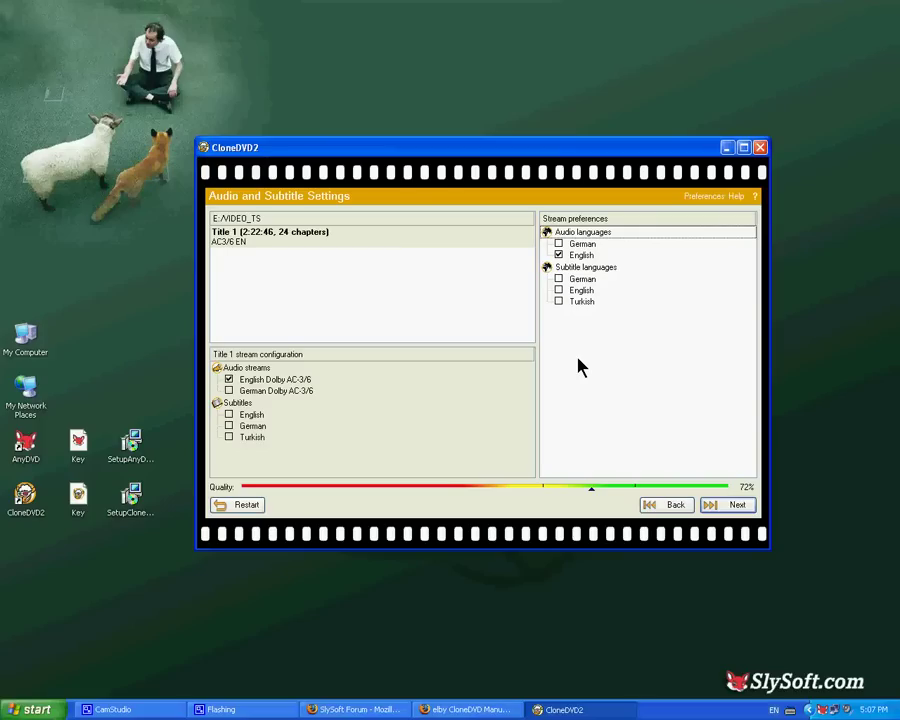
# Step: Go on to Output Method and select the TSSTcorp DVD writer on drive E:
pyautogui.click(727, 505)
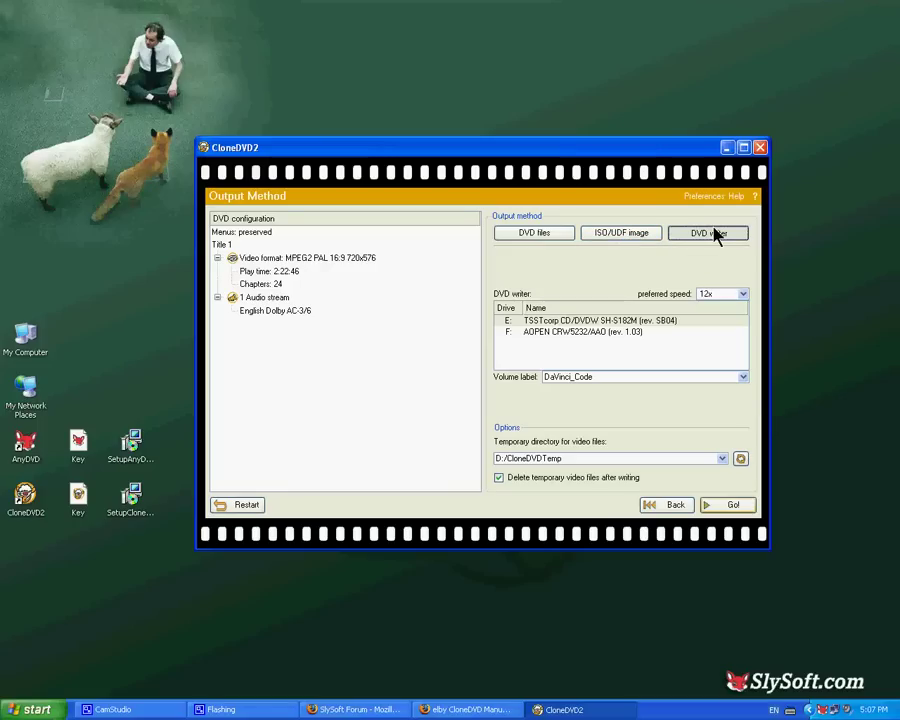
pyautogui.click(615, 322)
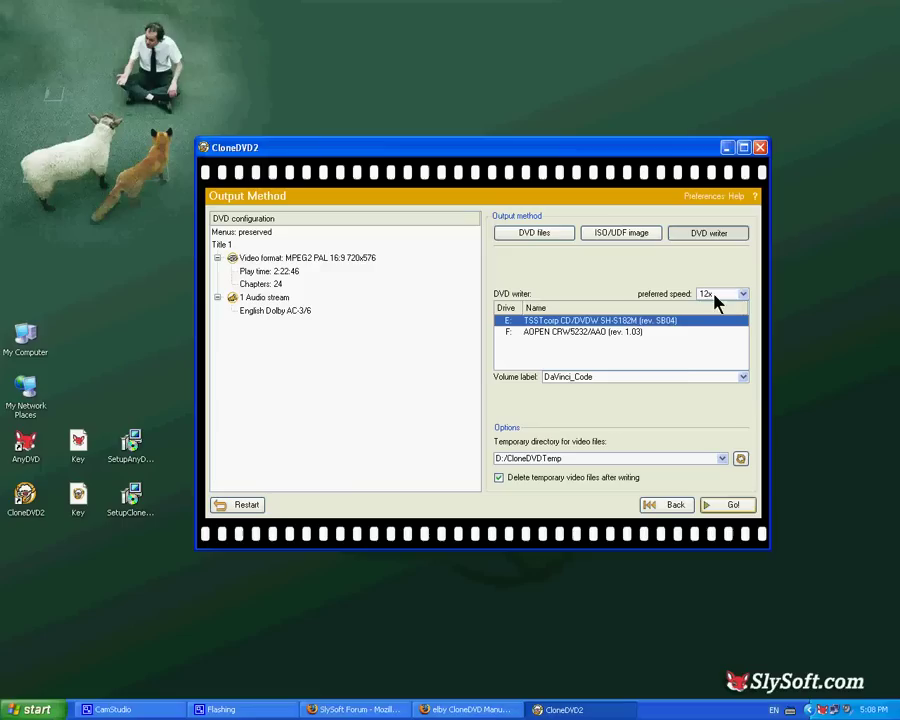
# Step: Start the copy with Go!, check the job Summary, then return to the Log
pyautogui.click(727, 506)
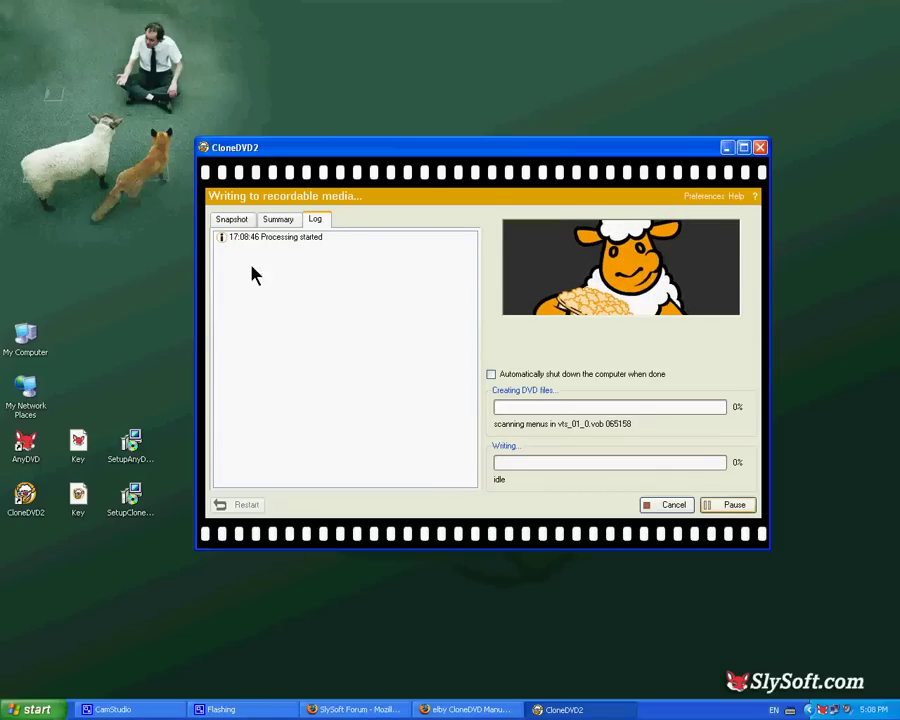
pyautogui.click(280, 222)
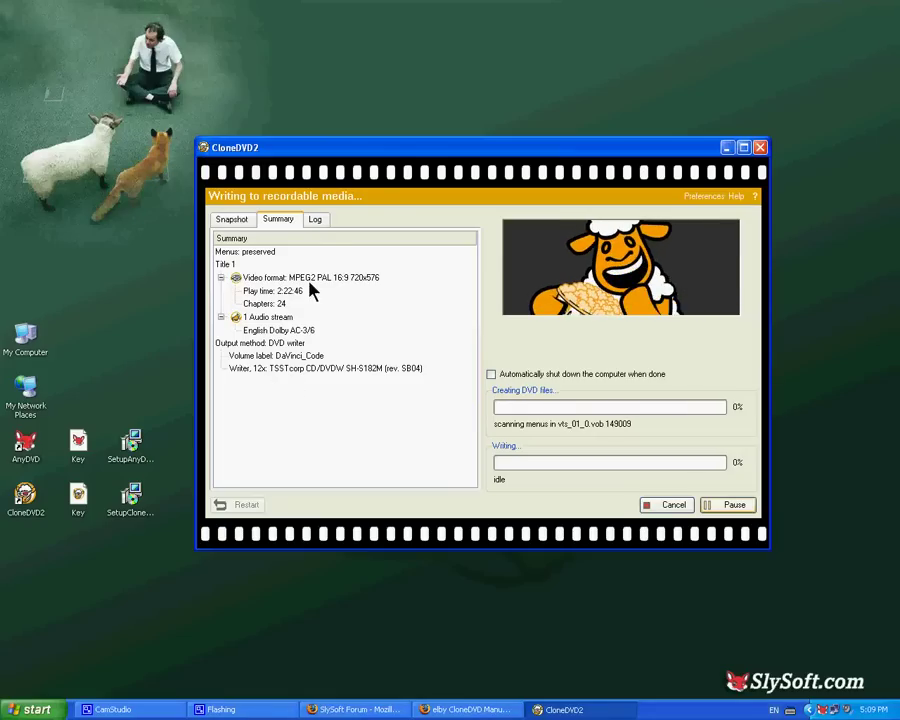
pyautogui.click(317, 221)
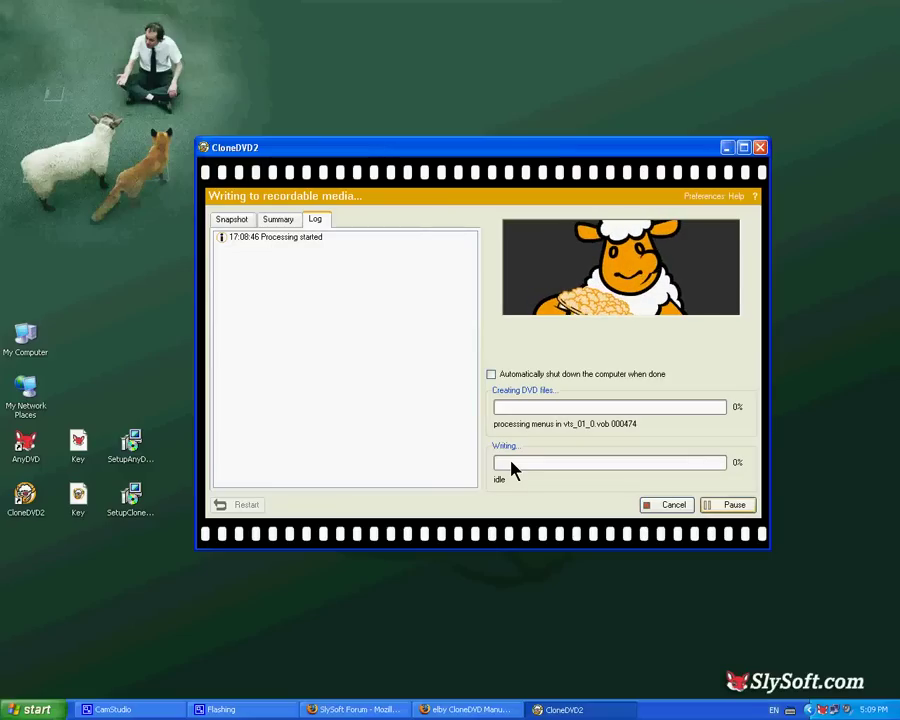
# Step: Open the CloneDVD manual's Using the Application page and read down to Transcoding and Writing
pyautogui.click(735, 197)
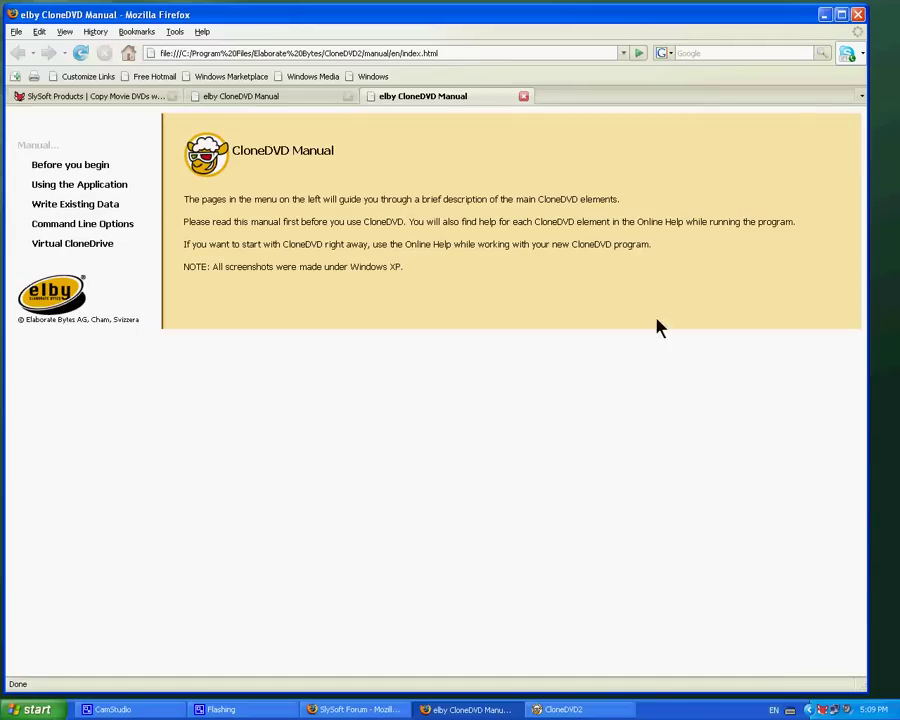
pyautogui.click(118, 192)
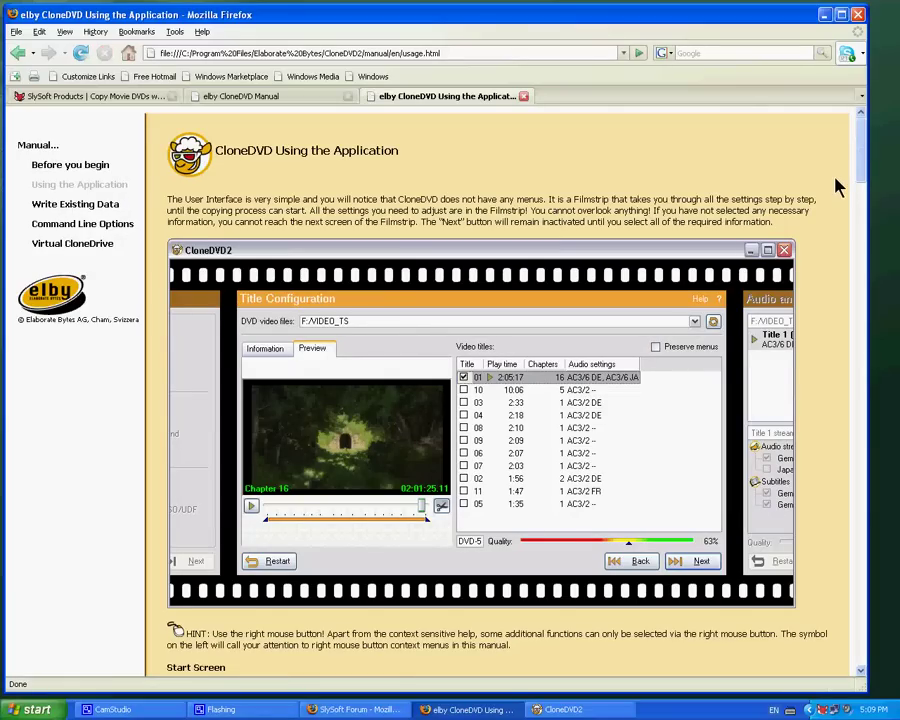
pyautogui.scroll(-8, 838, 187)
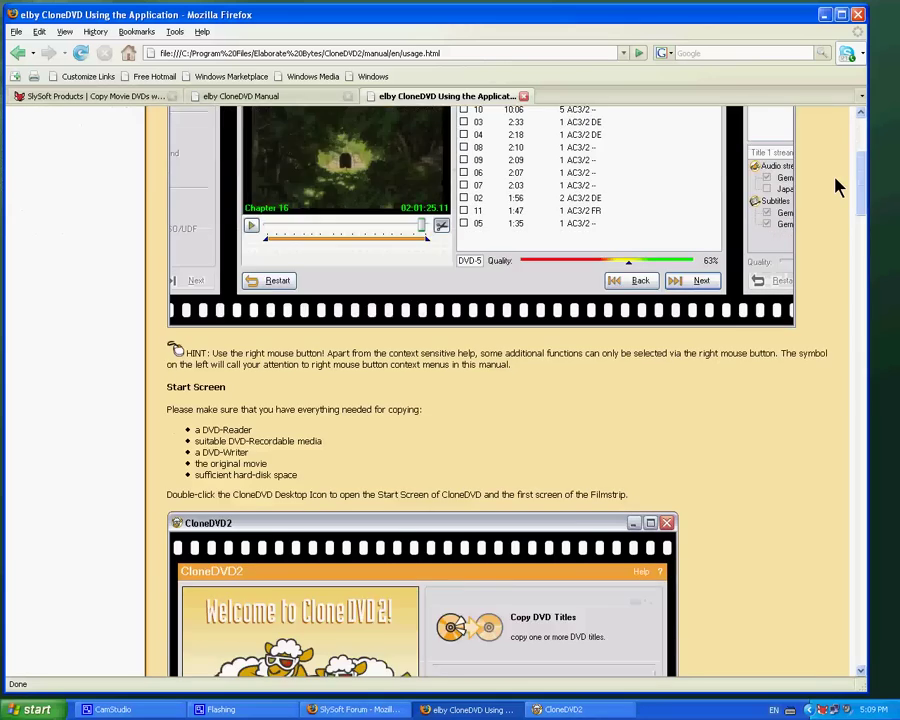
pyautogui.scroll(-3, 838, 187)
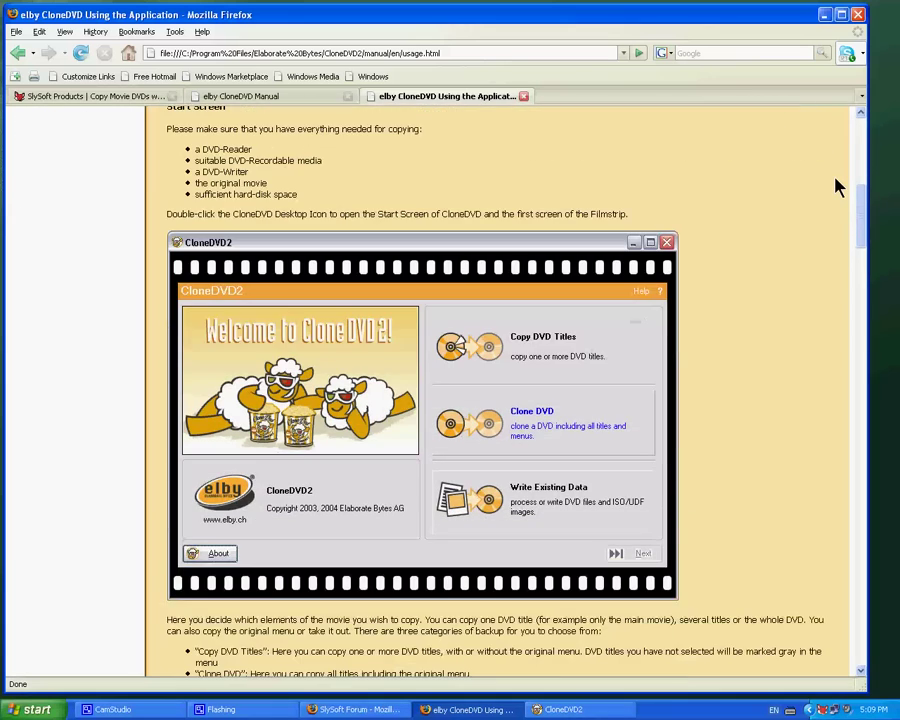
pyautogui.scroll(-6, 838, 187)
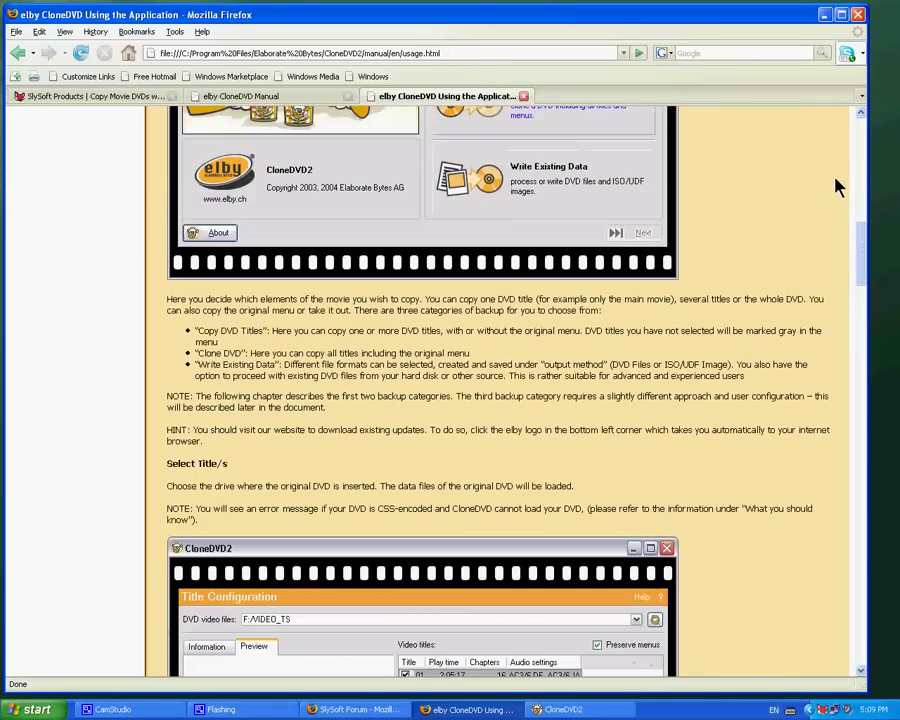
pyautogui.scroll(-7, 838, 187)
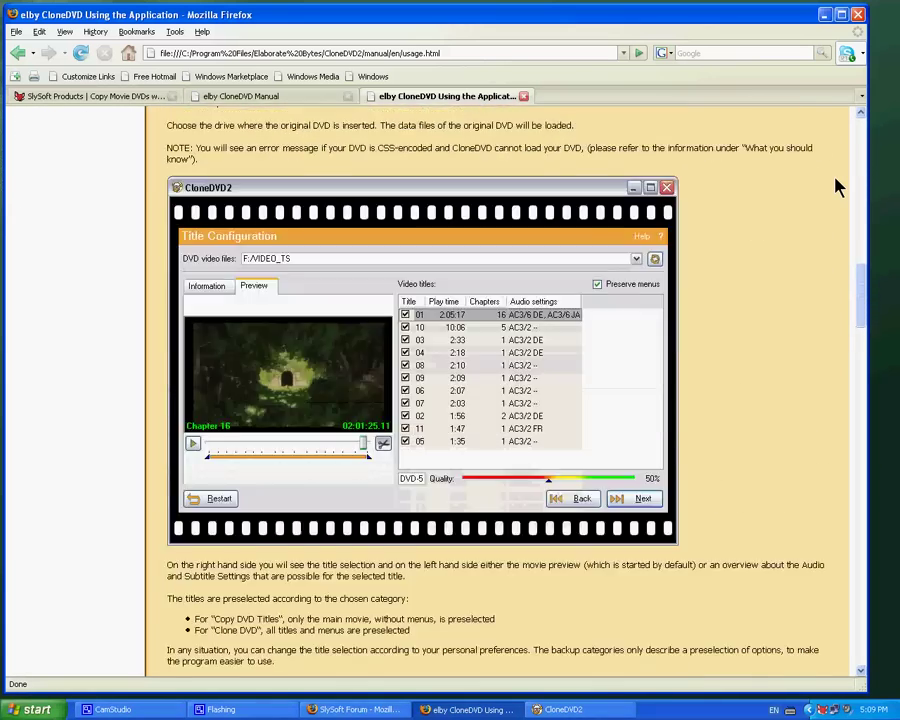
pyautogui.scroll(-6, 838, 187)
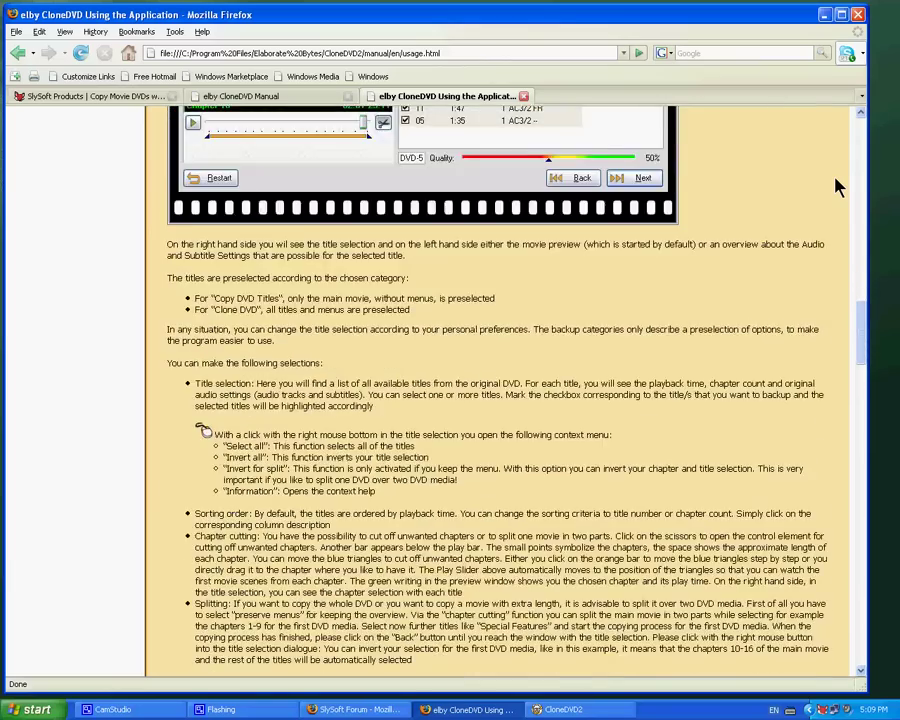
pyautogui.scroll(-5, 838, 187)
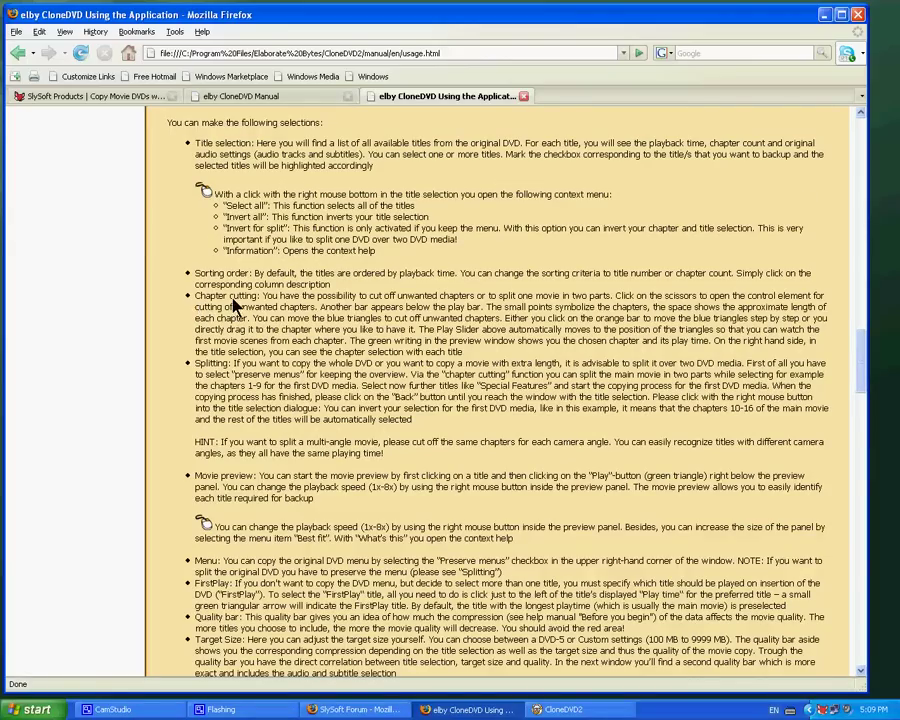
pyautogui.scroll(-1, 632, 293)
pyautogui.scroll(-6, 632, 293)
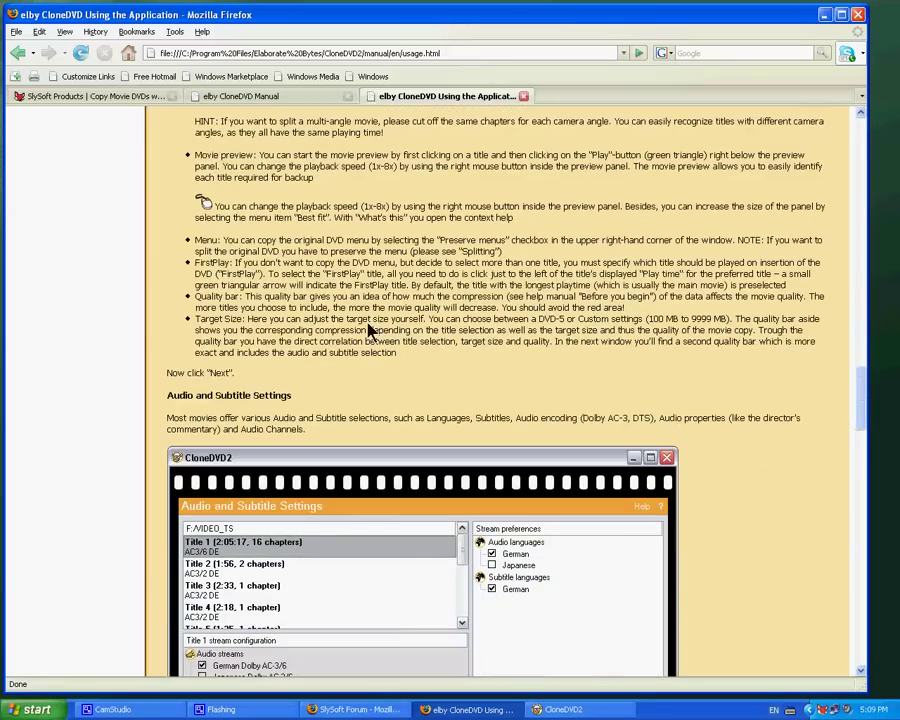
pyautogui.scroll(-4, 350, 335)
pyautogui.scroll(-12, 350, 350)
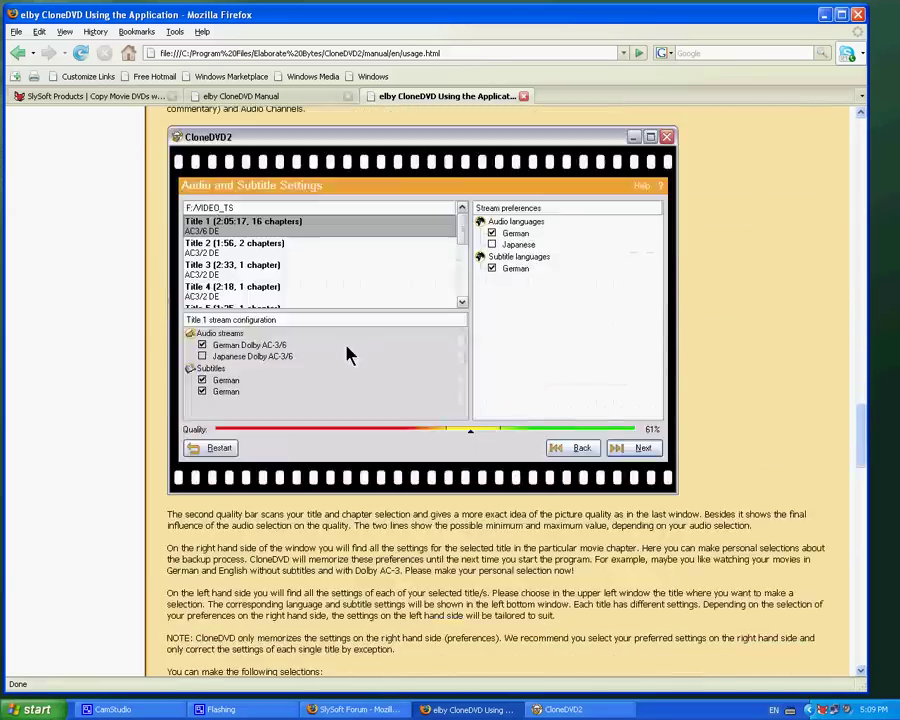
pyautogui.scroll(-12, 350, 352)
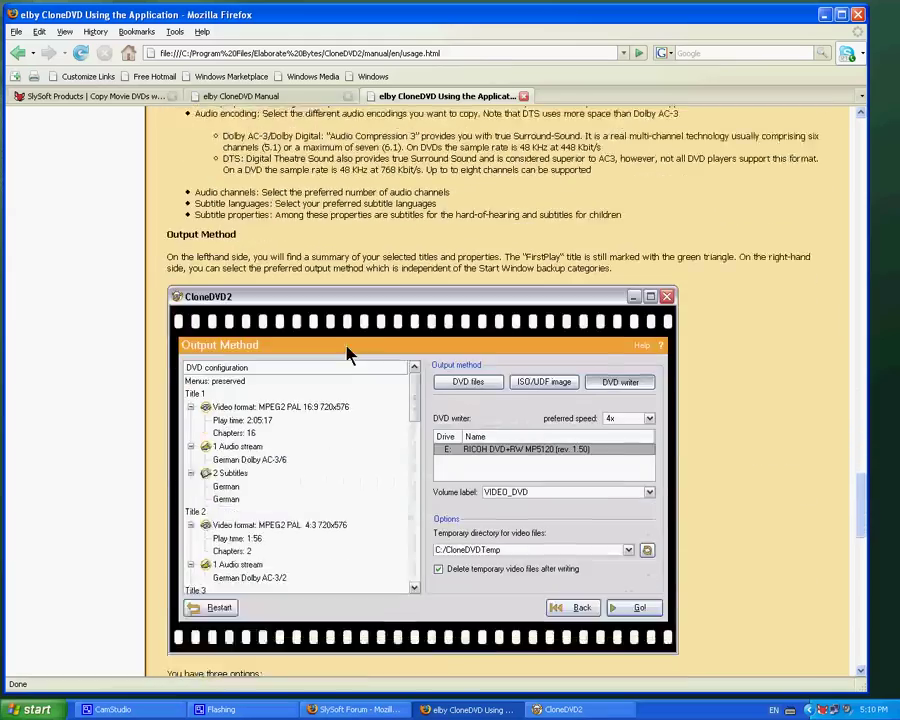
pyautogui.scroll(-10, 348, 355)
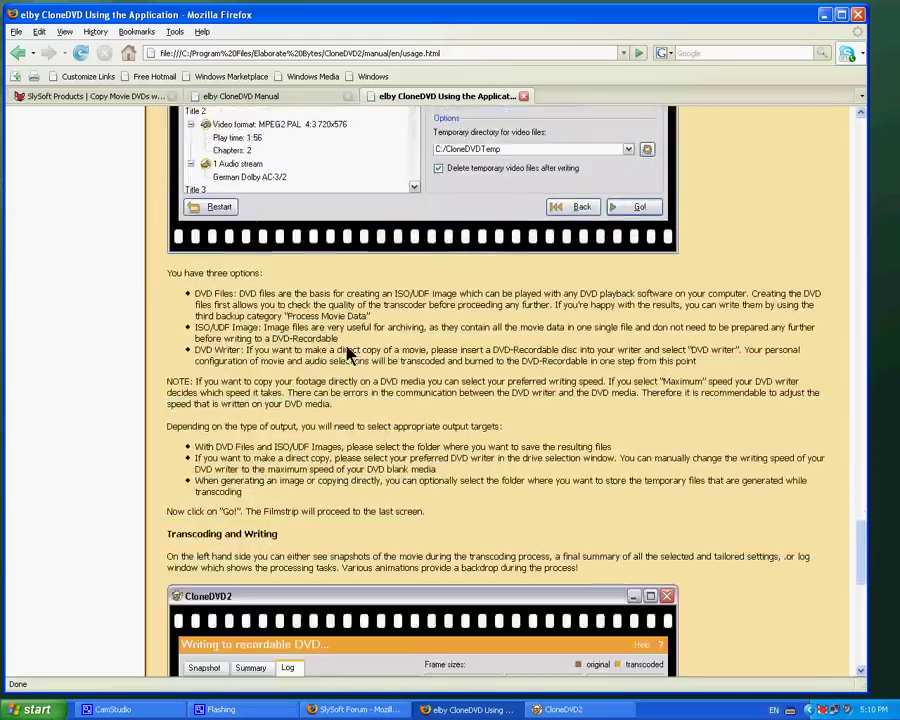
pyautogui.scroll(-1, 348, 355)
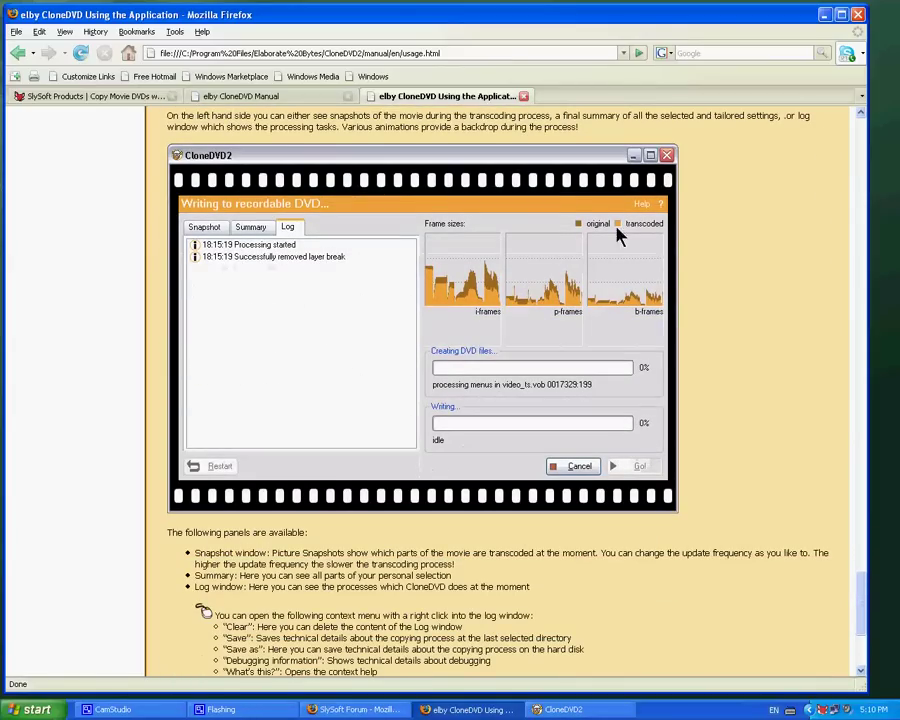
# Step: Minimize Firefox to reveal CloneDVD2's writing progress window
pyautogui.click(824, 15)
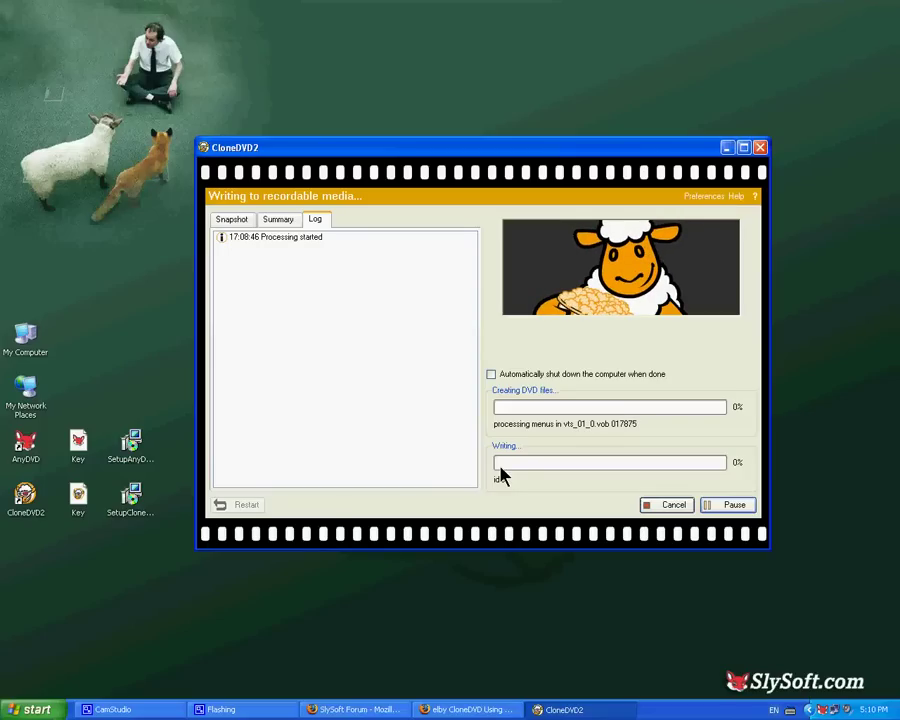
# Step: Scan the SlySoft Forum index down to Hardware and International Talk, then minimize Firefox and CloneDVD2
pyautogui.click(355, 709)
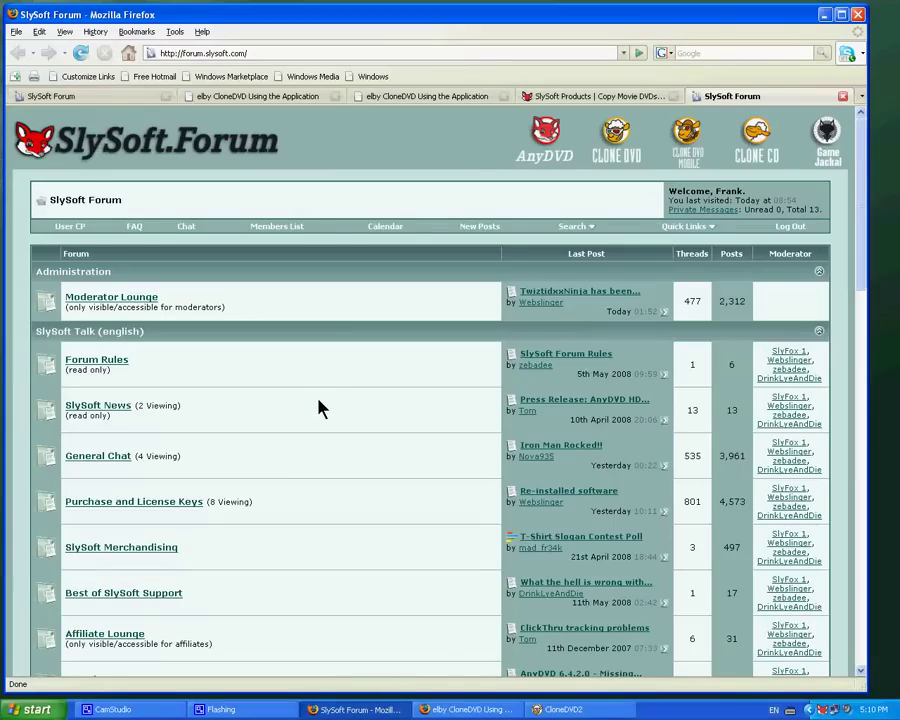
pyautogui.scroll(-3, 316, 405)
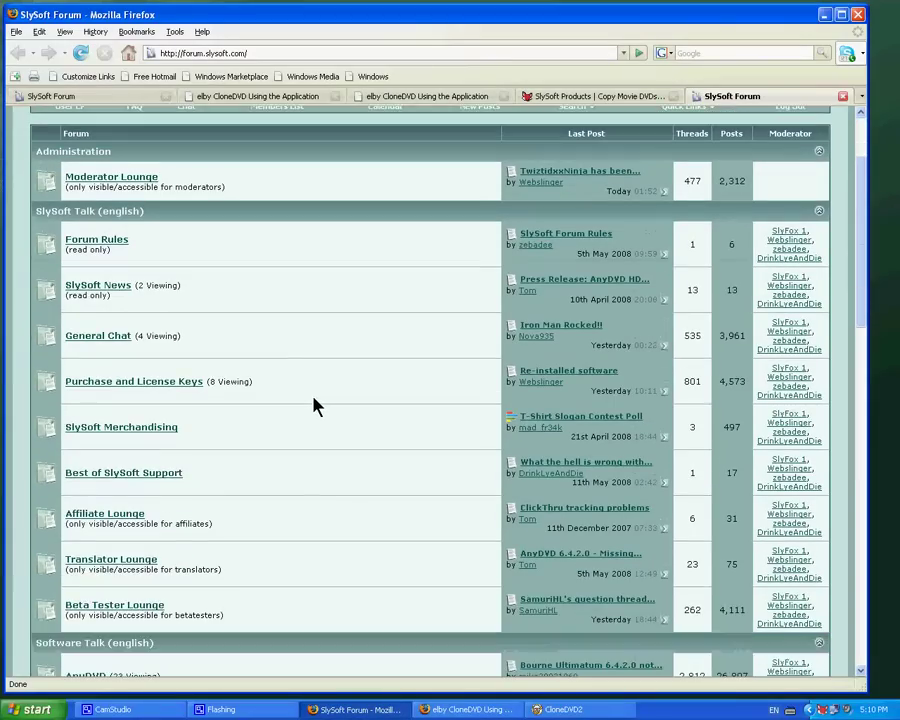
pyautogui.scroll(-8, 316, 405)
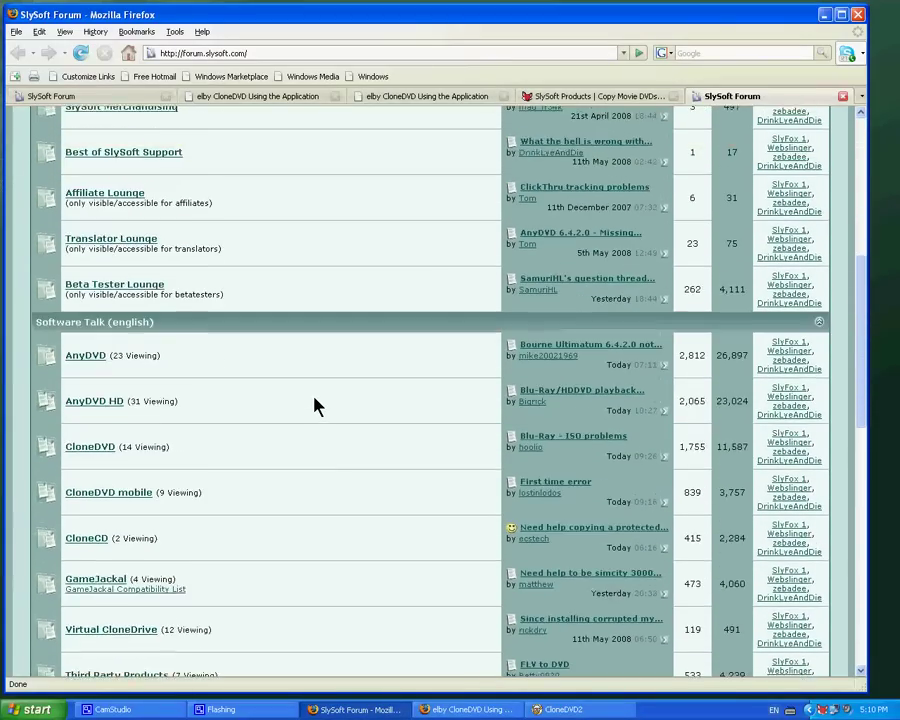
pyautogui.scroll(-5, 316, 405)
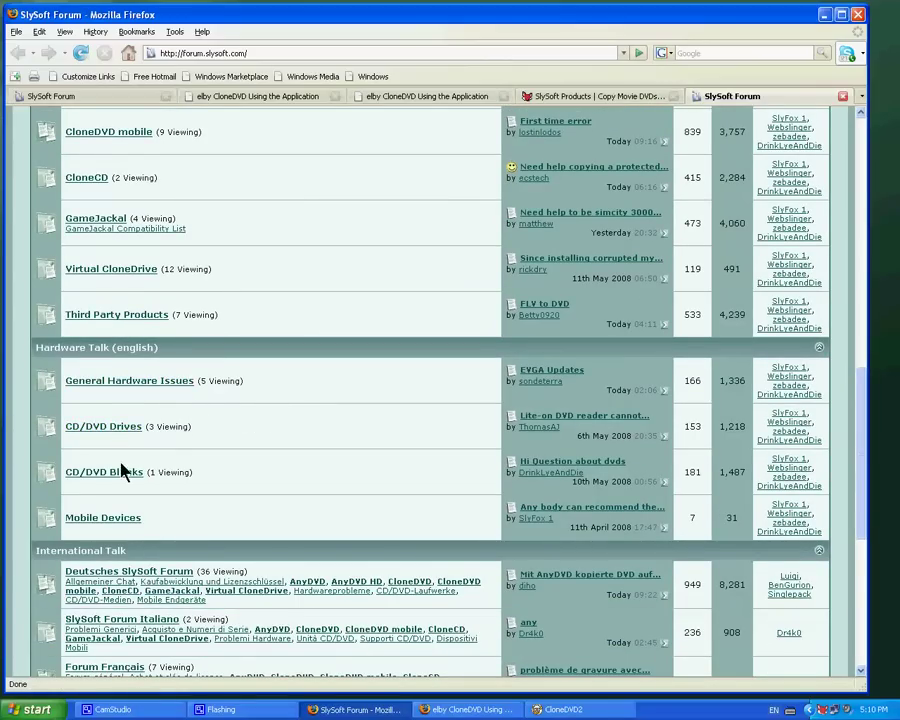
pyautogui.click(824, 15)
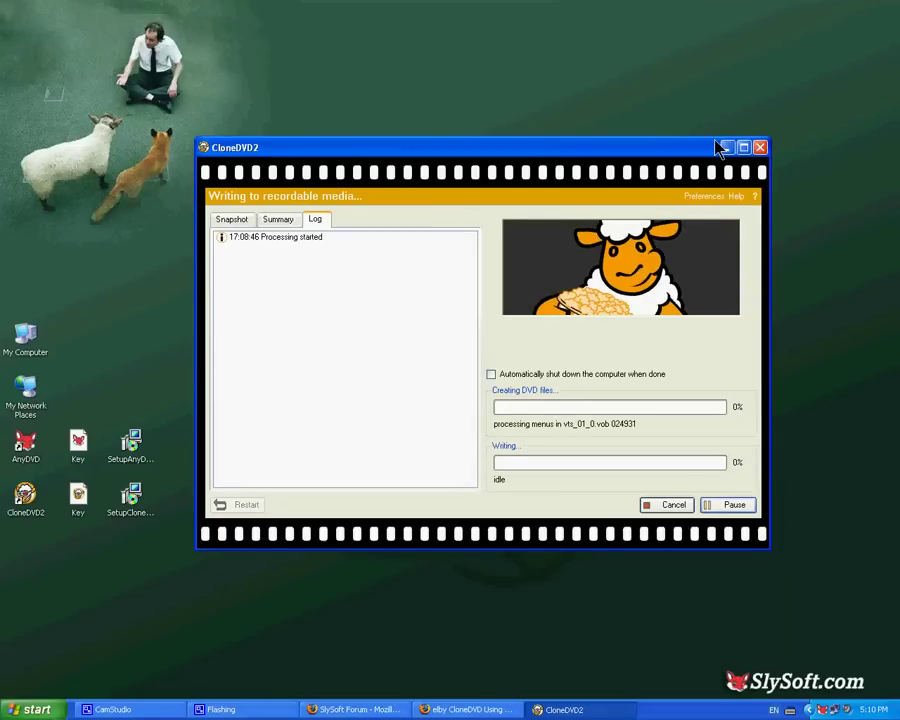
pyautogui.click(726, 148)
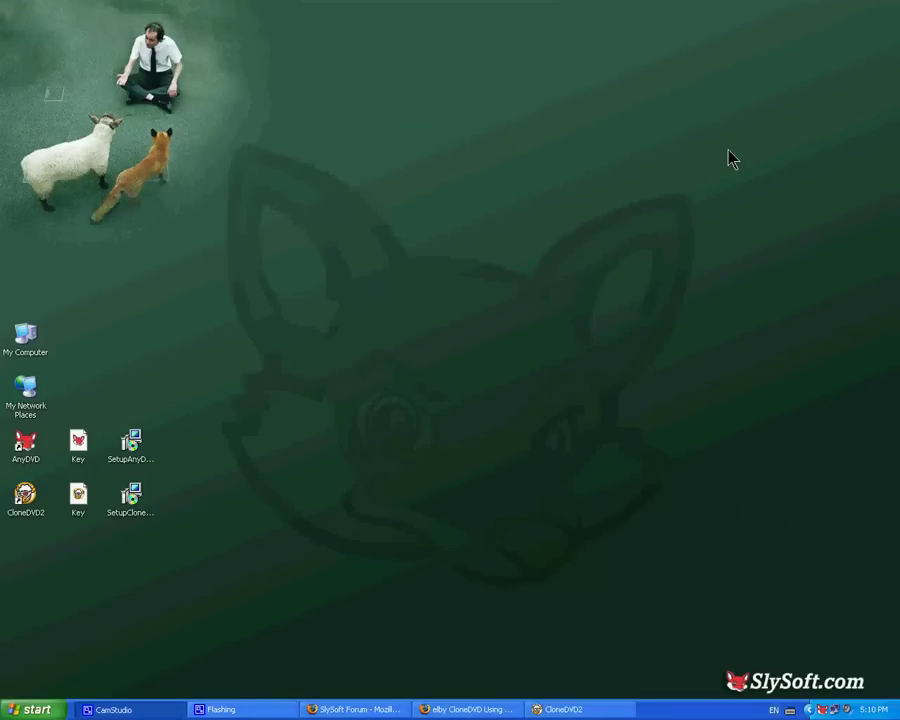